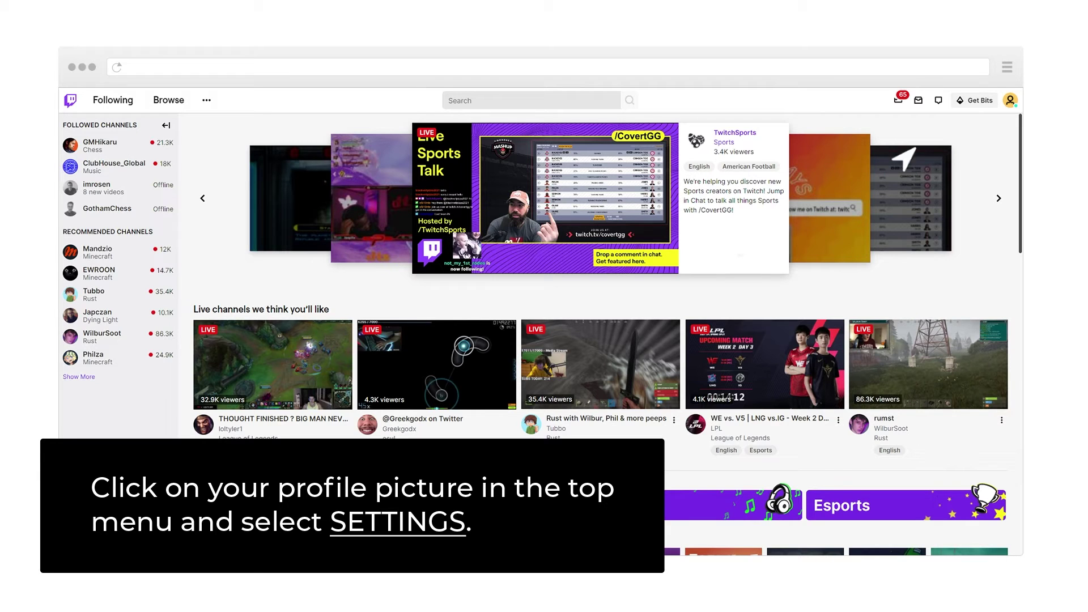
Open Twitch Settings from the profile picture menu
{"action": "left_click", "coordinate": [1008, 100]}
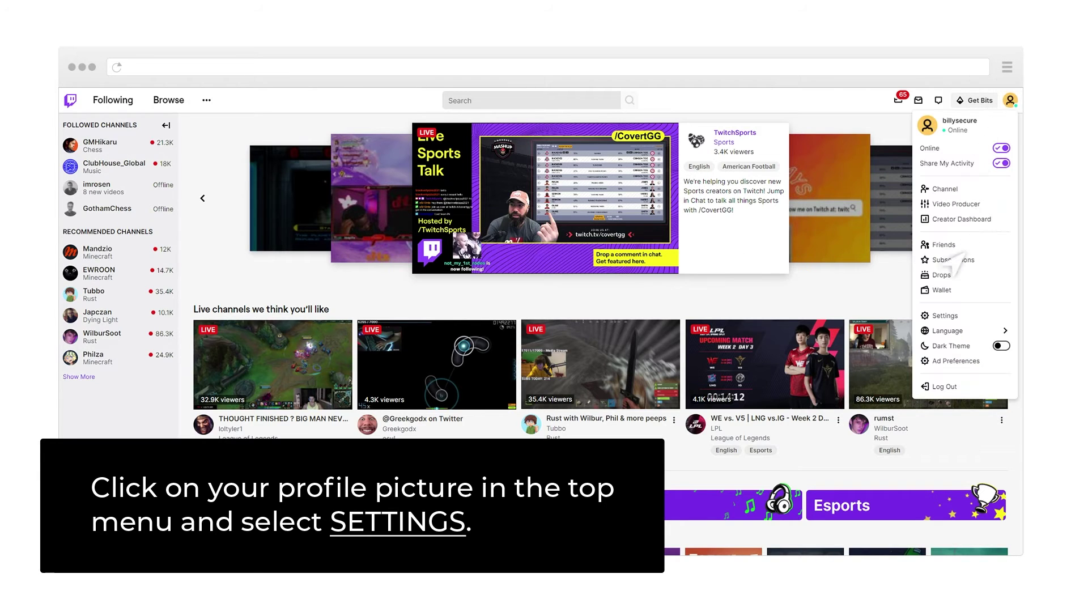
{"action": "left_click", "coordinate": [945, 317]}
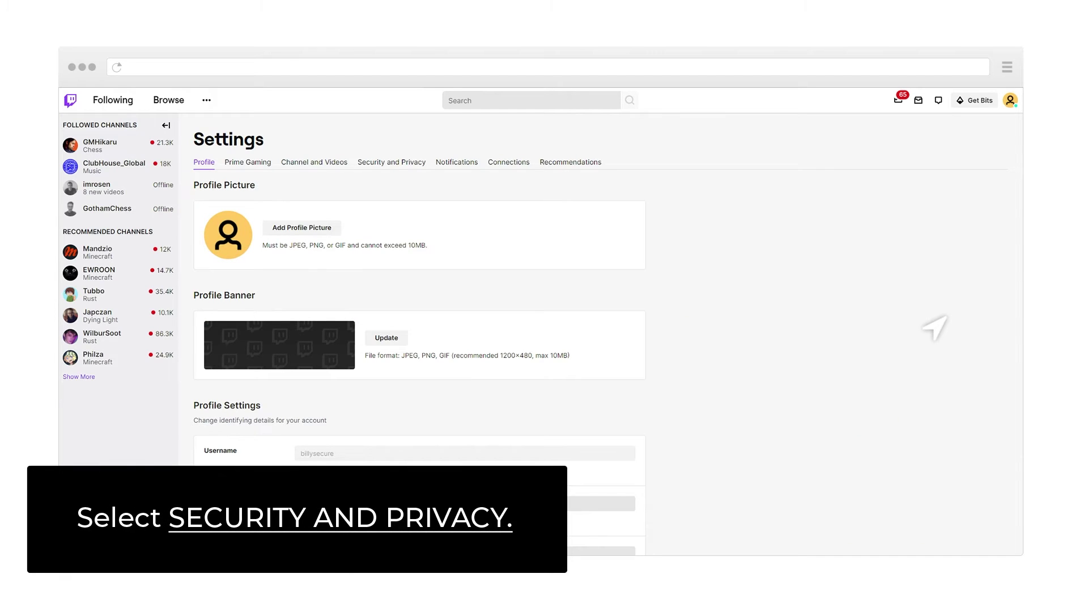
Open the Two-Factor Authentication dialog under Security and Privacy
{"action": "left_click", "coordinate": [379, 176]}
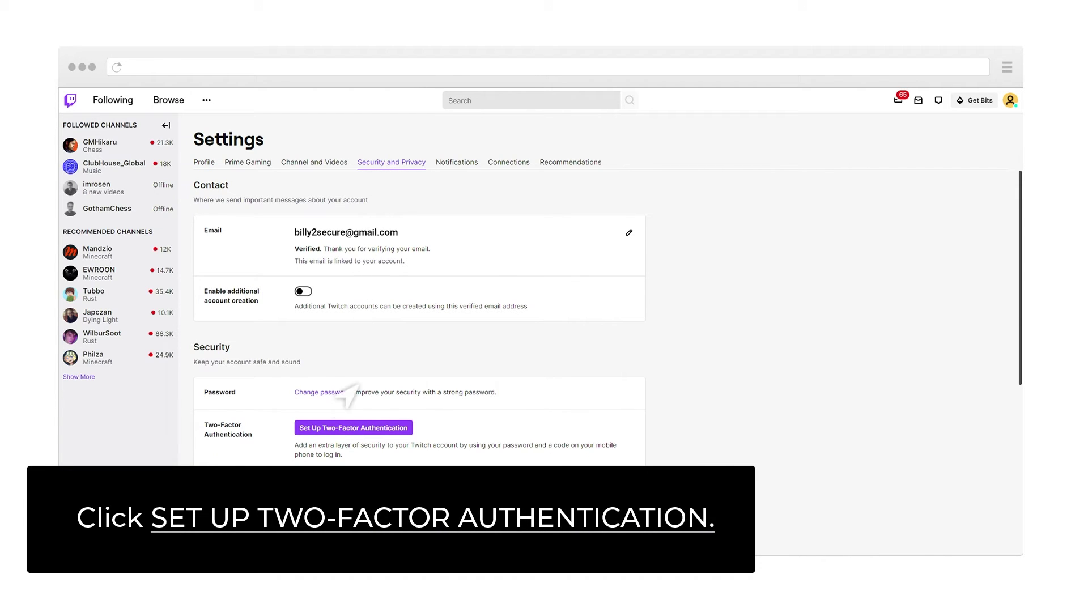
{"action": "left_click", "coordinate": [350, 429]}
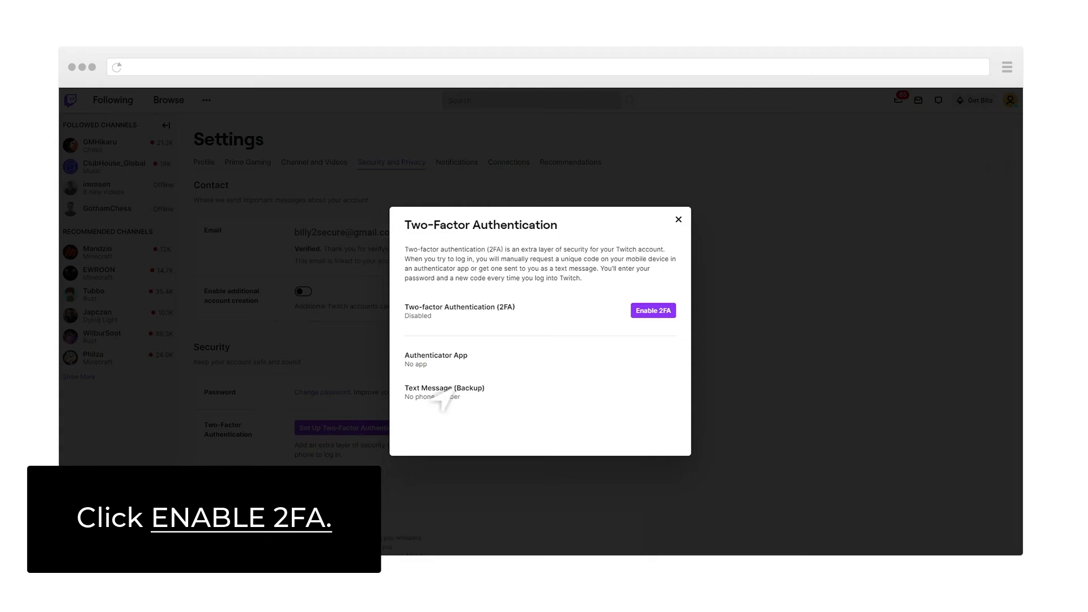
Enable 2FA and verify a mobile number with its texted 7-digit code
{"action": "left_click", "coordinate": [642, 315]}
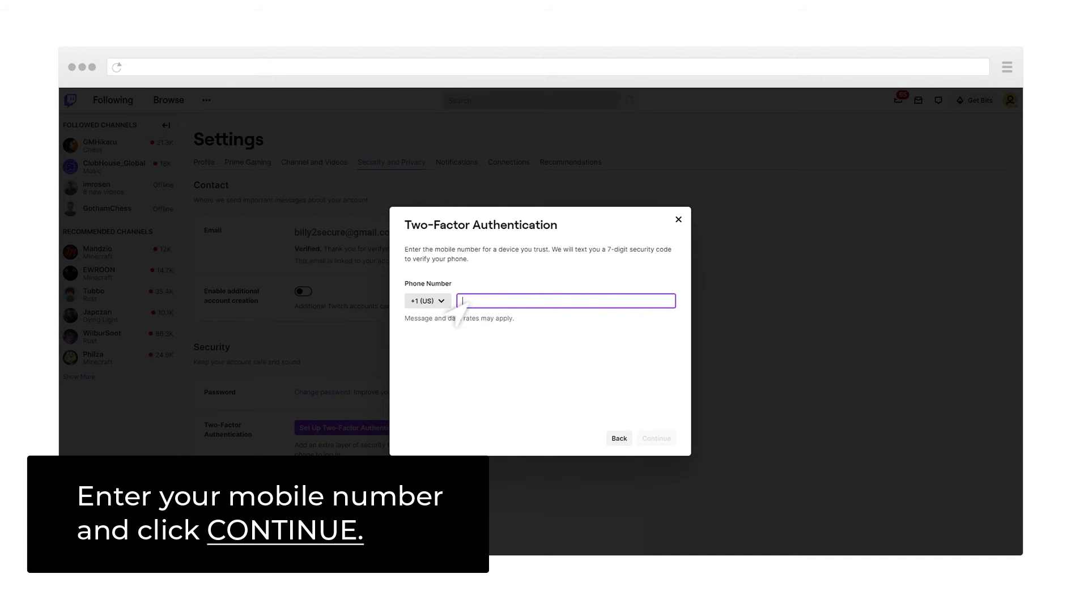
{"action": "left_click", "coordinate": [460, 302]}
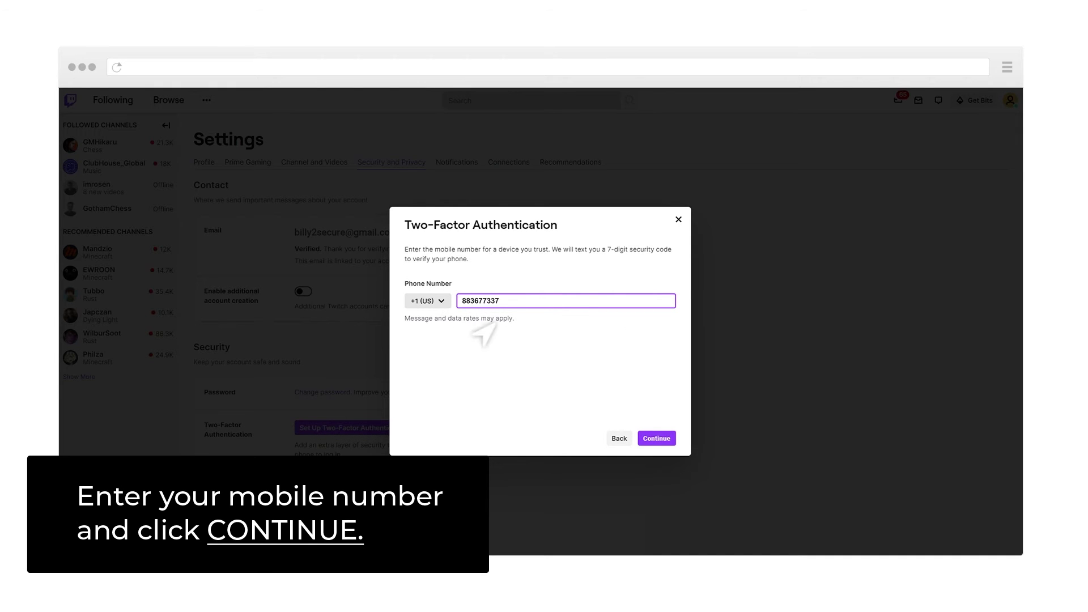
{"action": "left_click", "coordinate": [644, 448]}
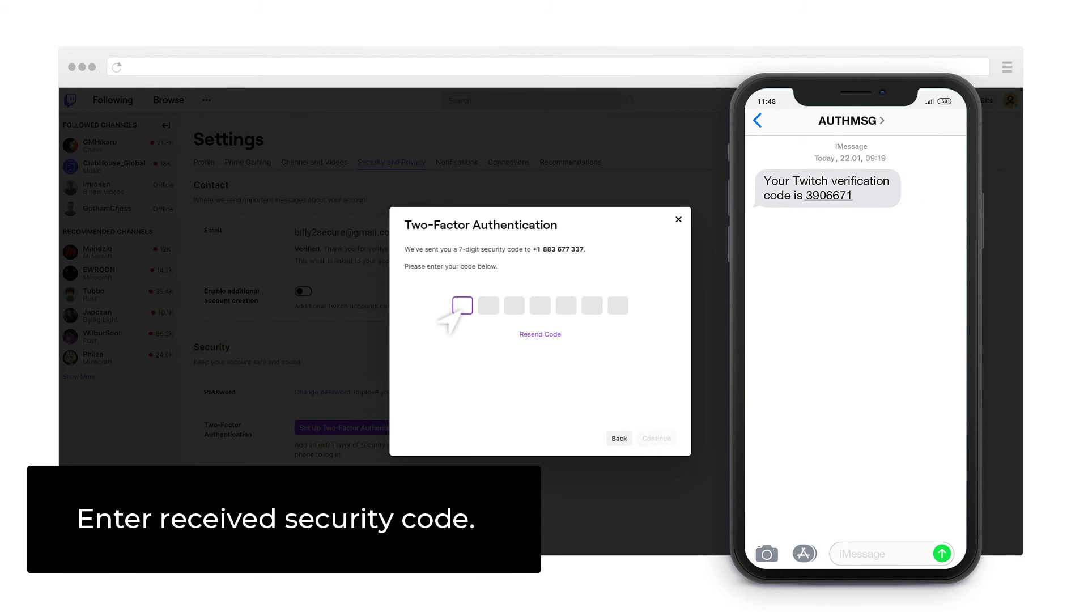
{"action": "left_click", "coordinate": [470, 301]}
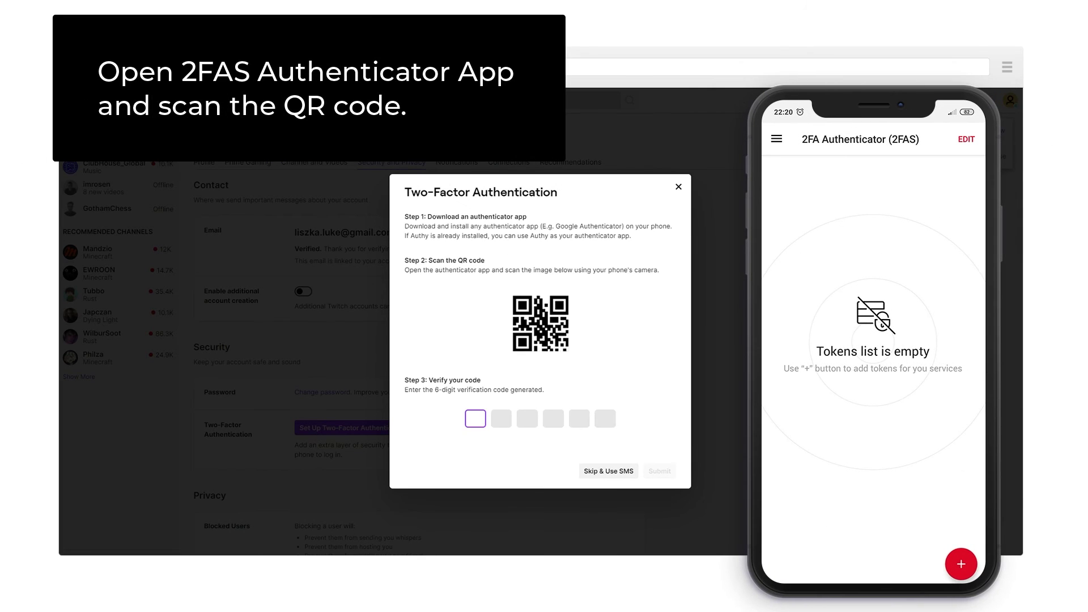
Scan the Twitch QR code in 2FAS and submit the 6-digit authenticator code
{"action": "left_click", "coordinate": [961, 564]}
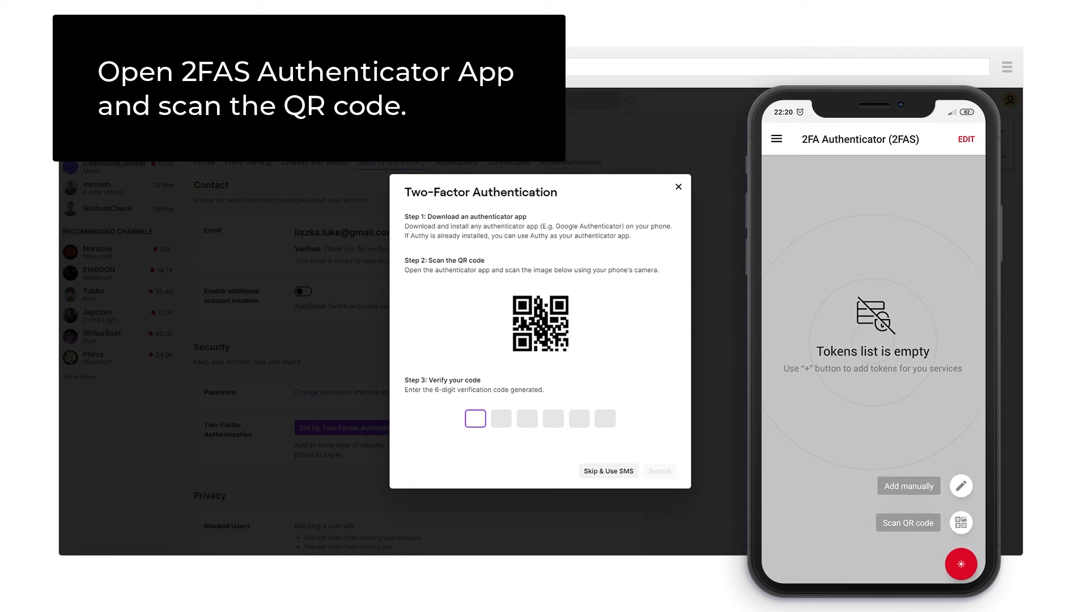
{"action": "left_click", "coordinate": [961, 523]}
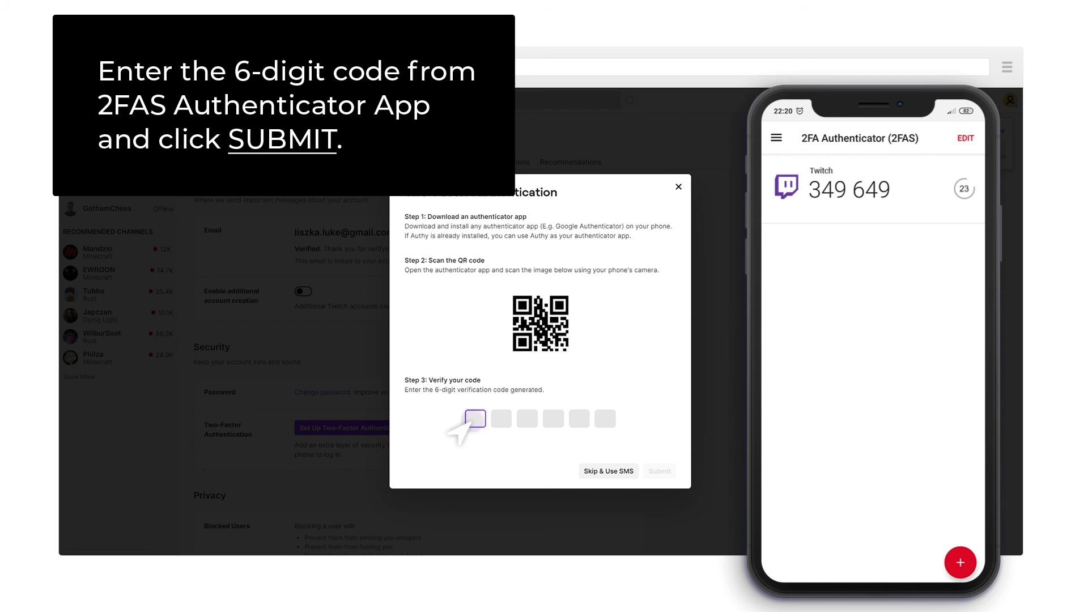
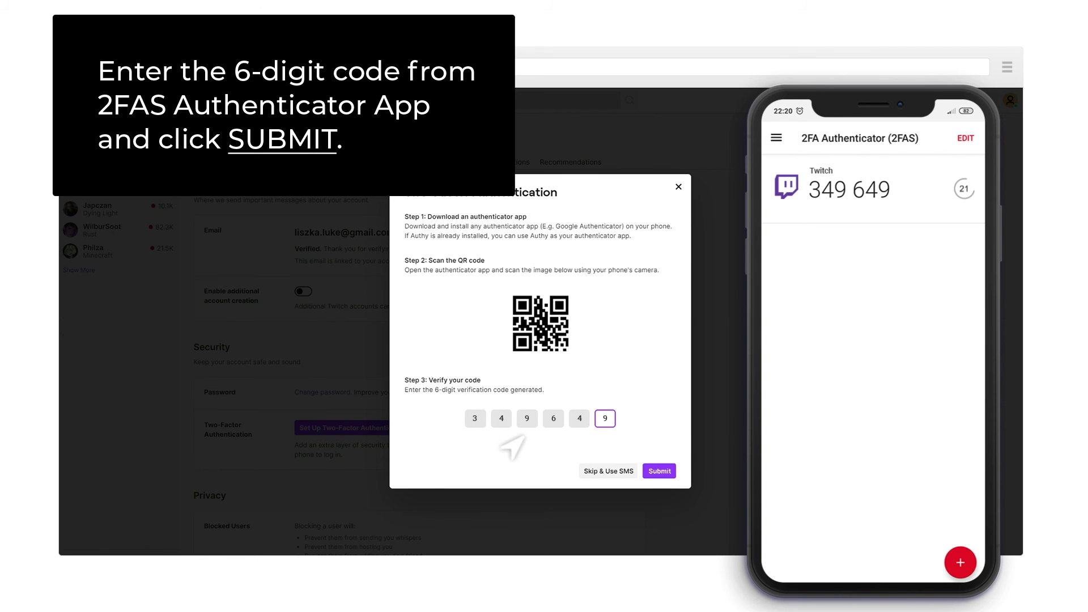
{"action": "left_click", "coordinate": [653, 473]}
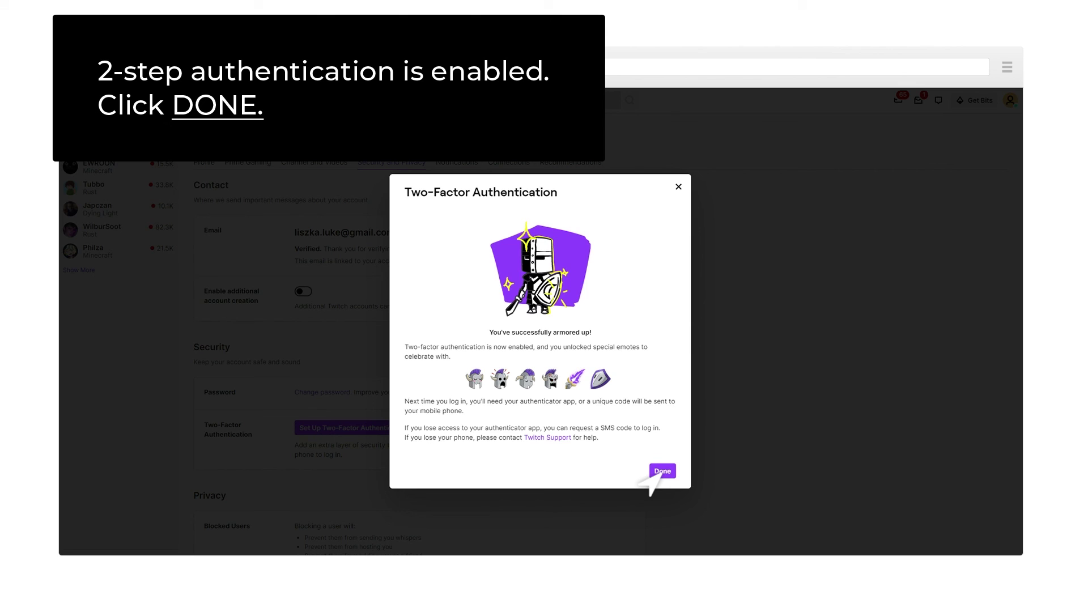
Dismiss the success message to show the enabled 2FA overview
{"action": "left_click", "coordinate": [659, 472]}
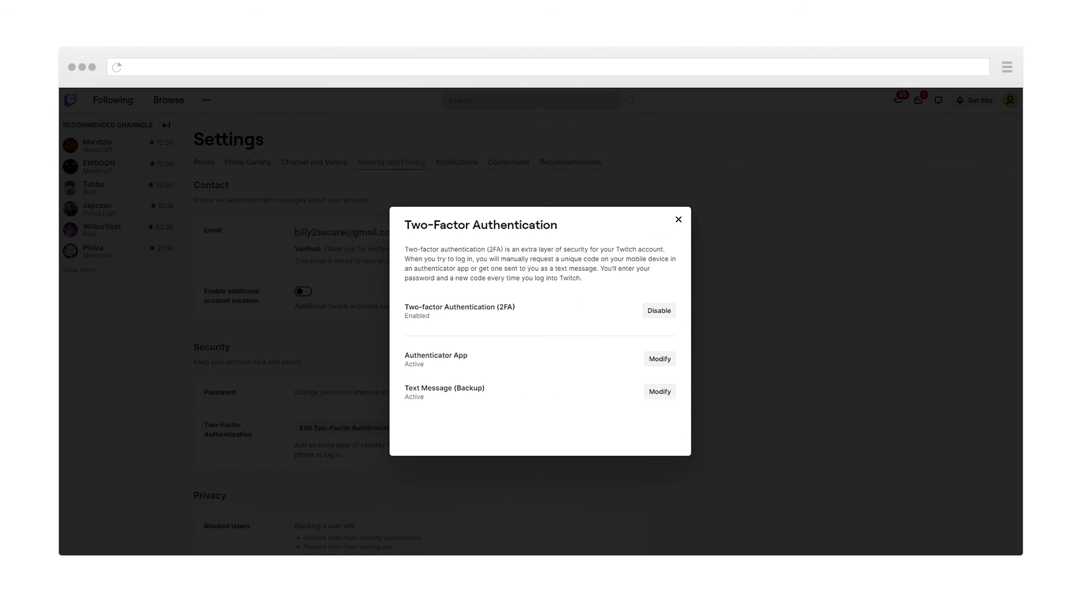